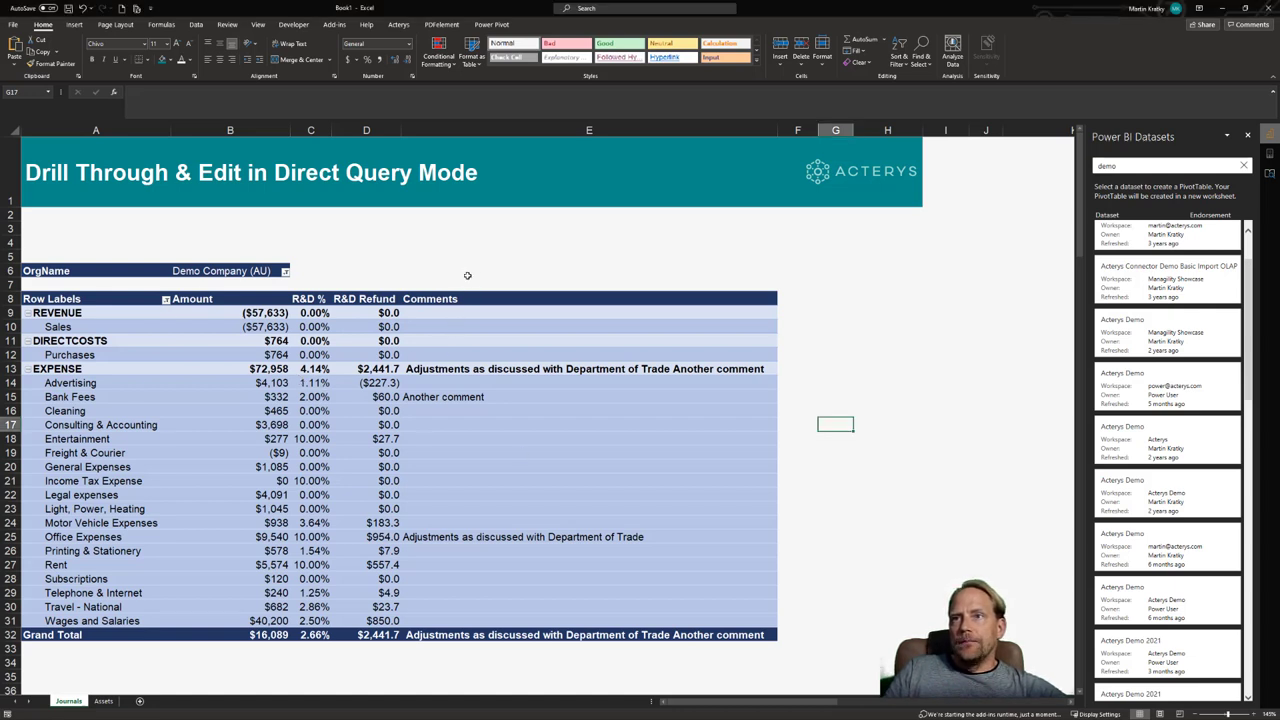
Show the Journals PivotTable's field list and examine the fields of the OLAP DimJournals table.
left_click(468, 341)
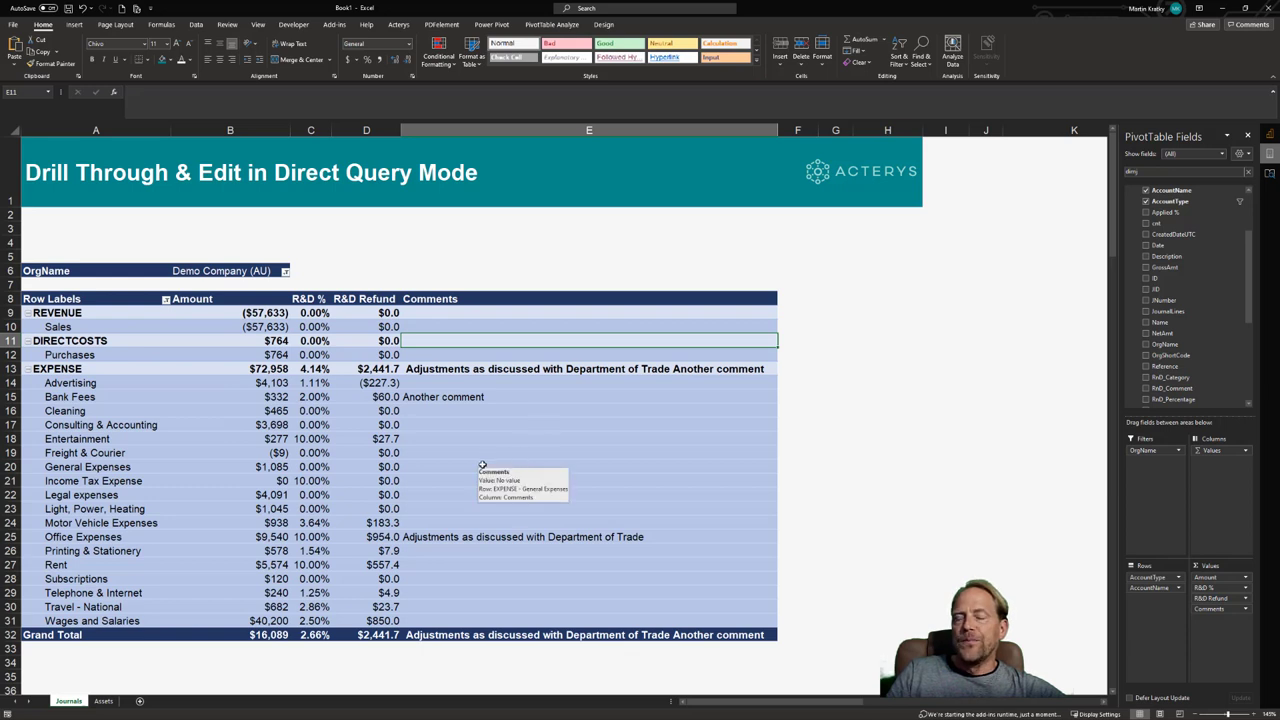
scroll(1175, 295, "up", 2)
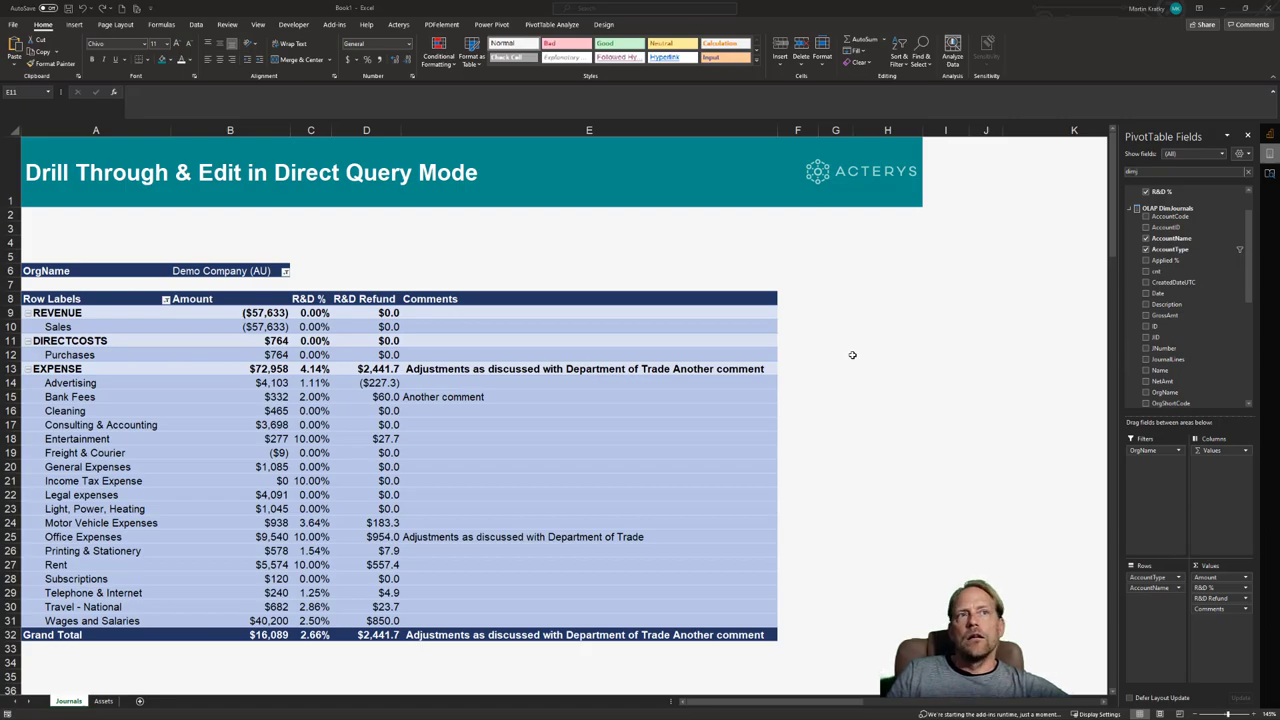
Switch to Power BI Desktop, fetch the report's available tables with Acterys Power BI Sync and view the table list.
key("alt+Tab")
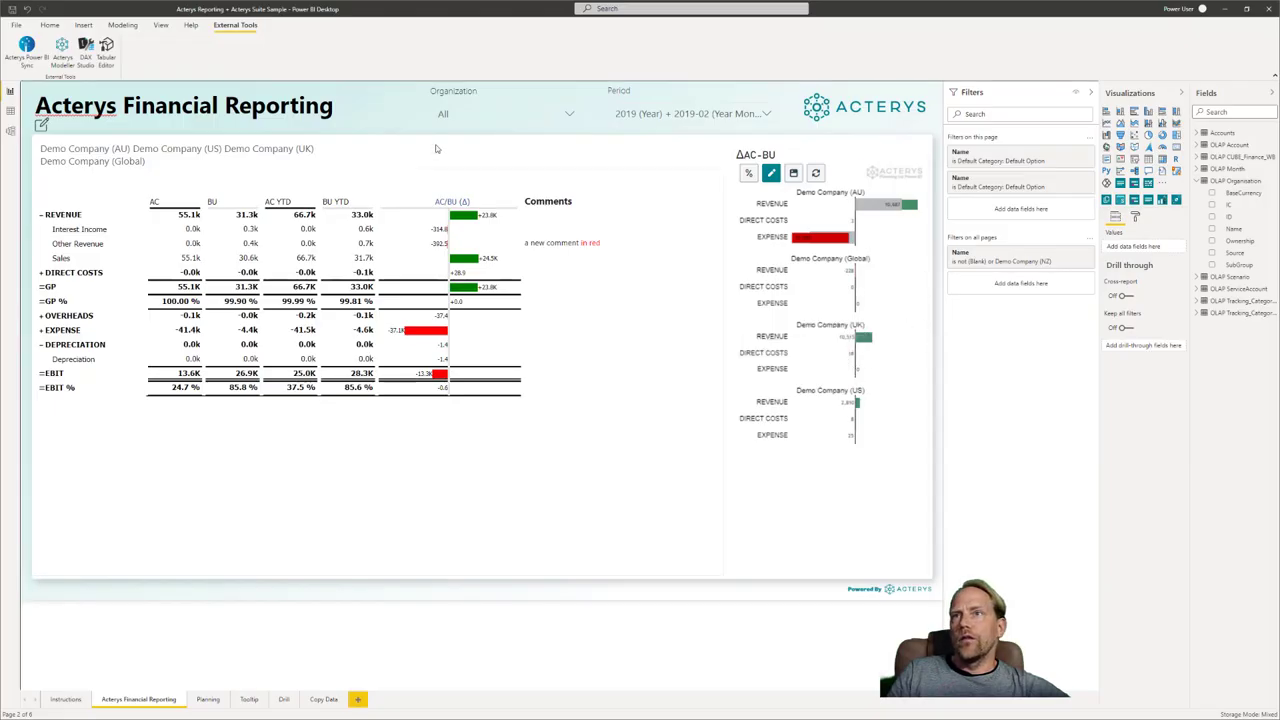
left_click(27, 55)
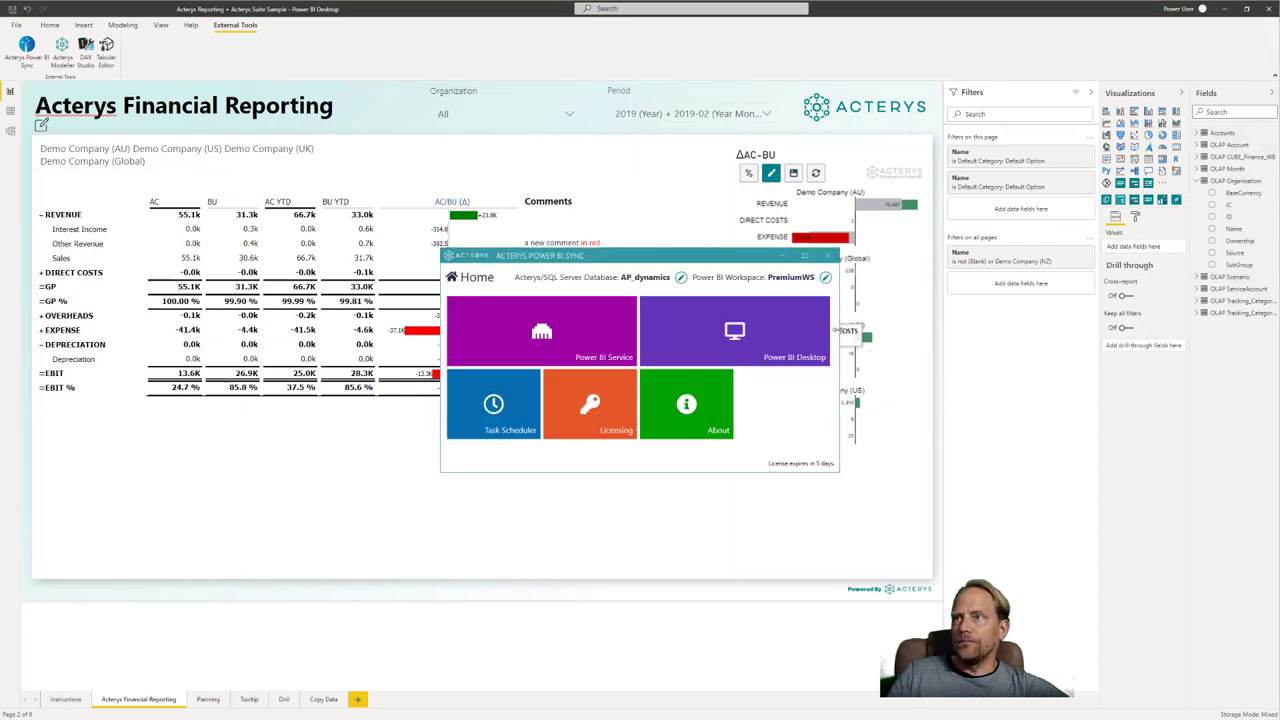
left_click(800, 340)
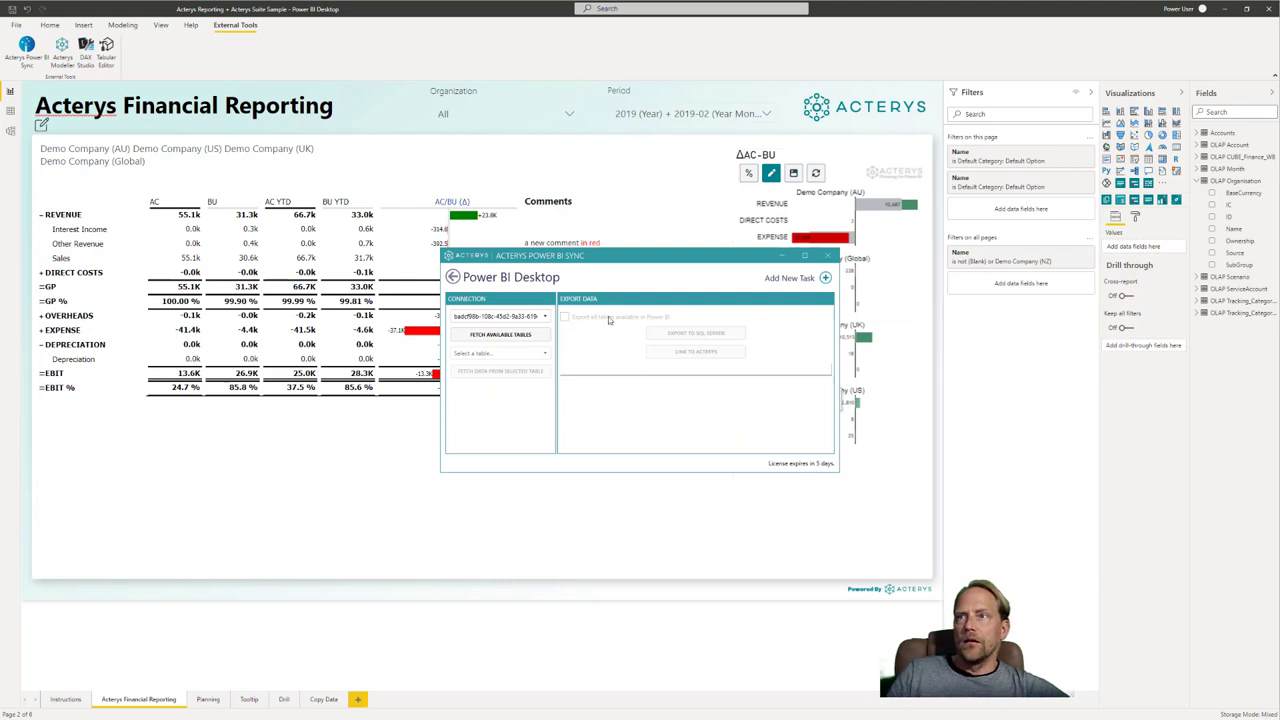
left_click(523, 338)
left_click(500, 353)
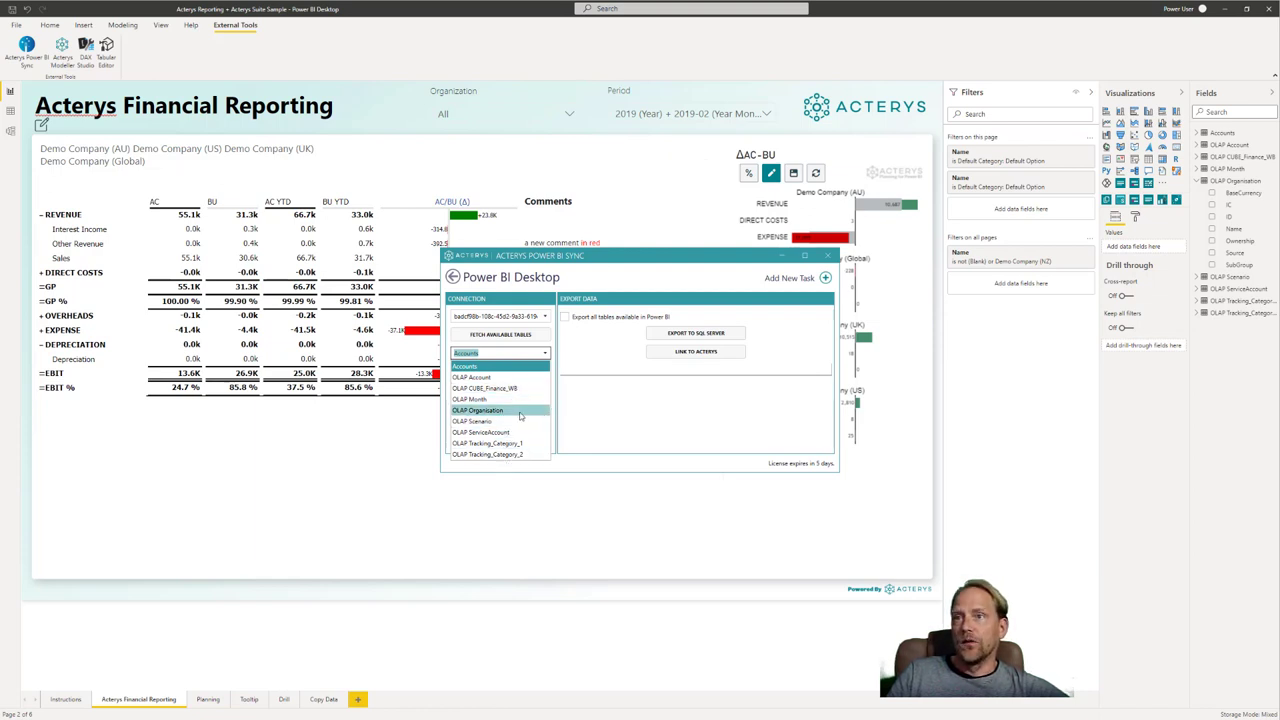
Switch to Acterys Modeller and view the options for creating a new dimension without creating one.
left_click(672, 248)
left_click(672, 248)
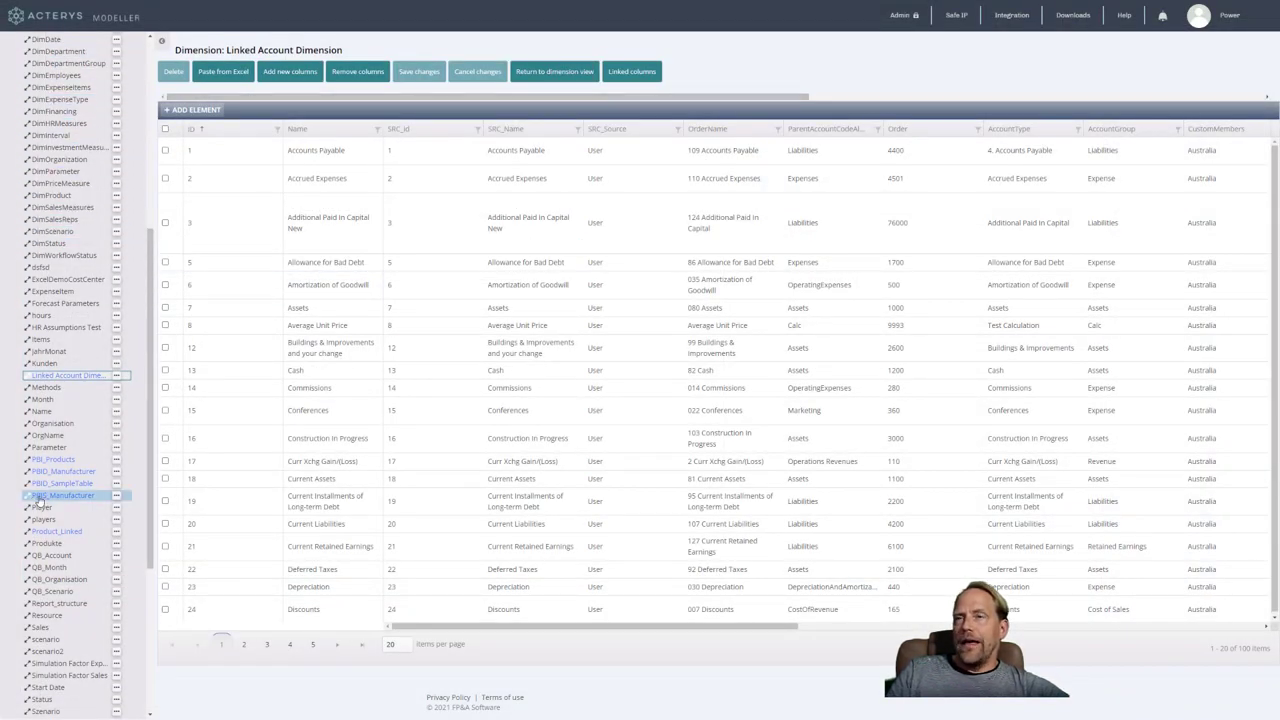
left_click(997, 22)
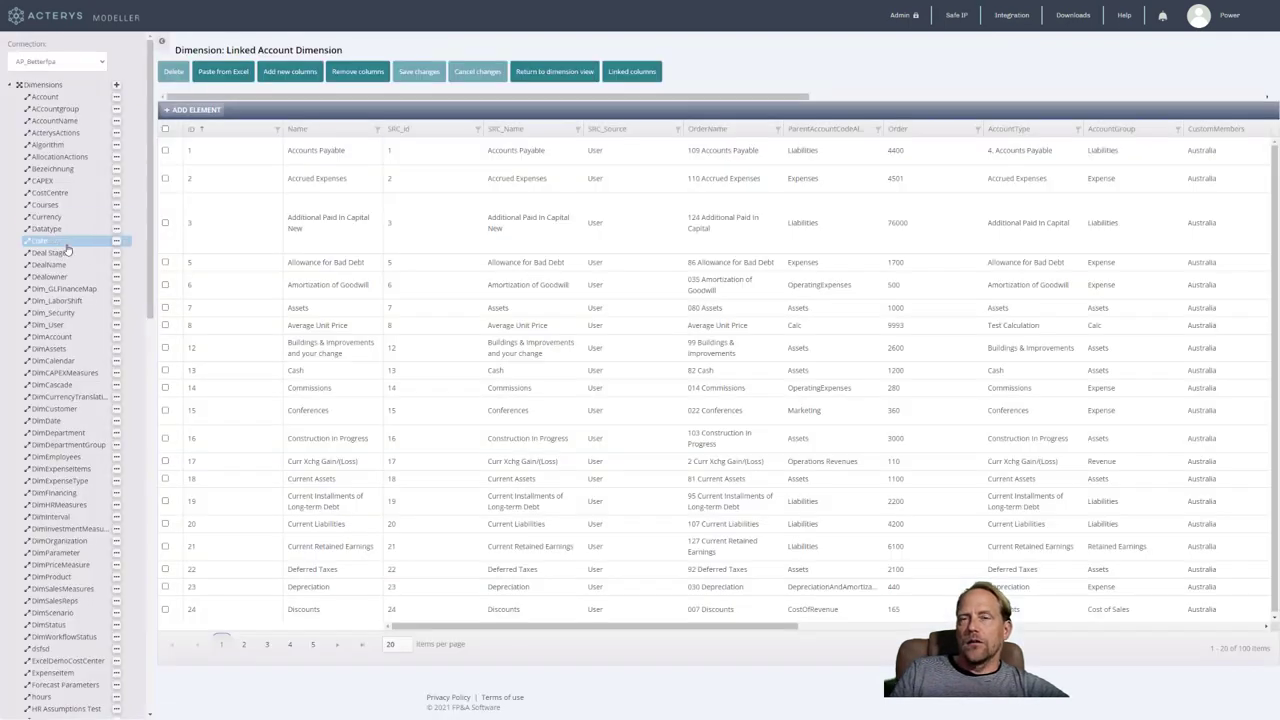
left_click(116, 85)
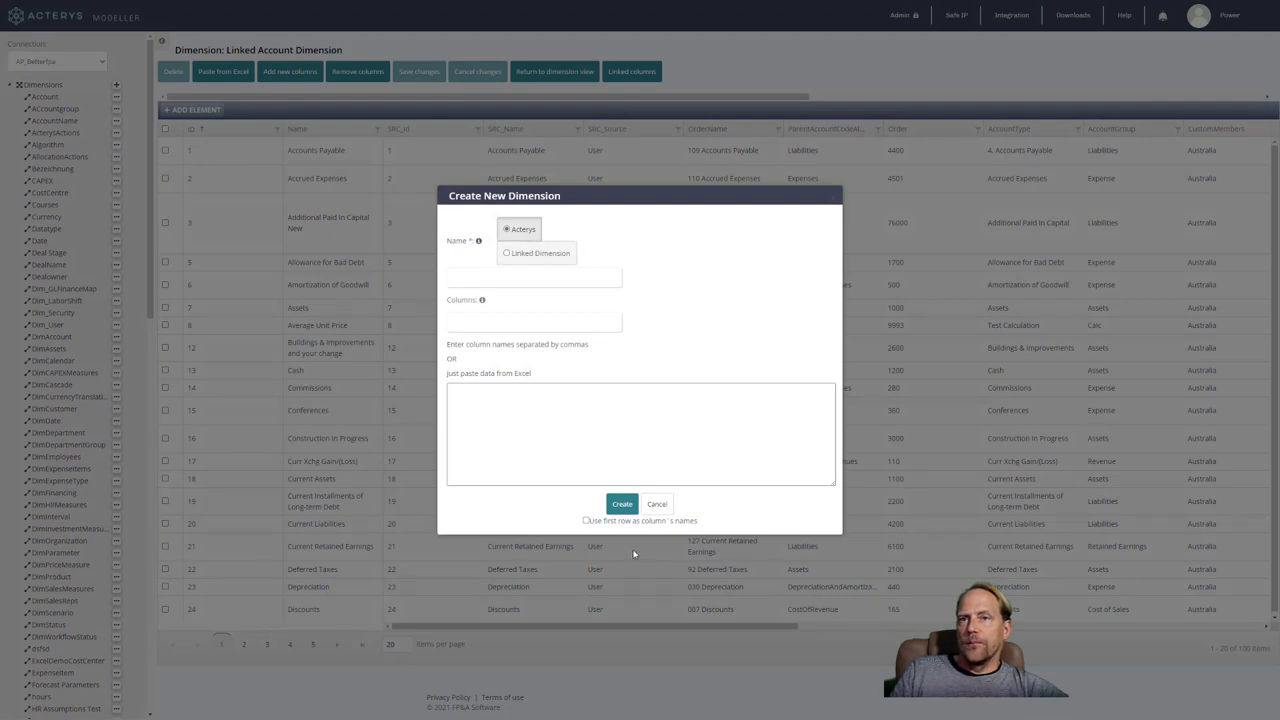
left_click(657, 504)
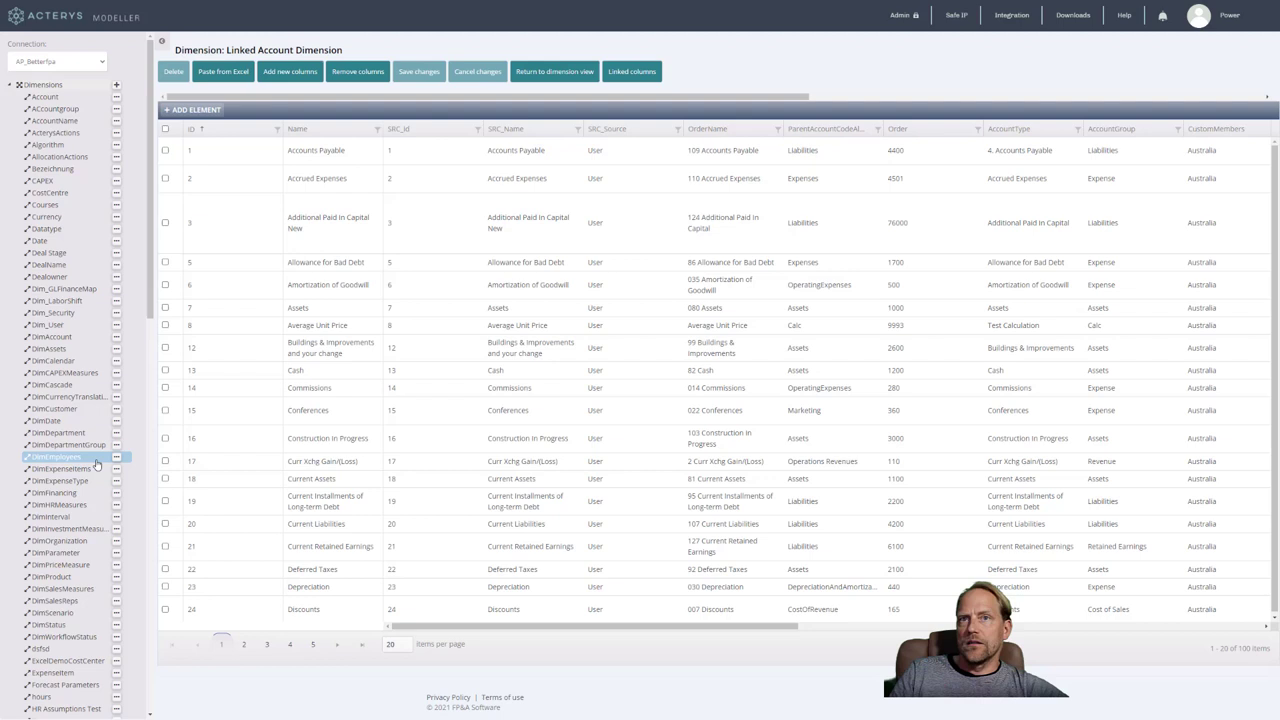
Examine the linked dimensions in the dimension list and the records of the Linked Account Dimension.
scroll(97, 485, "down", 2)
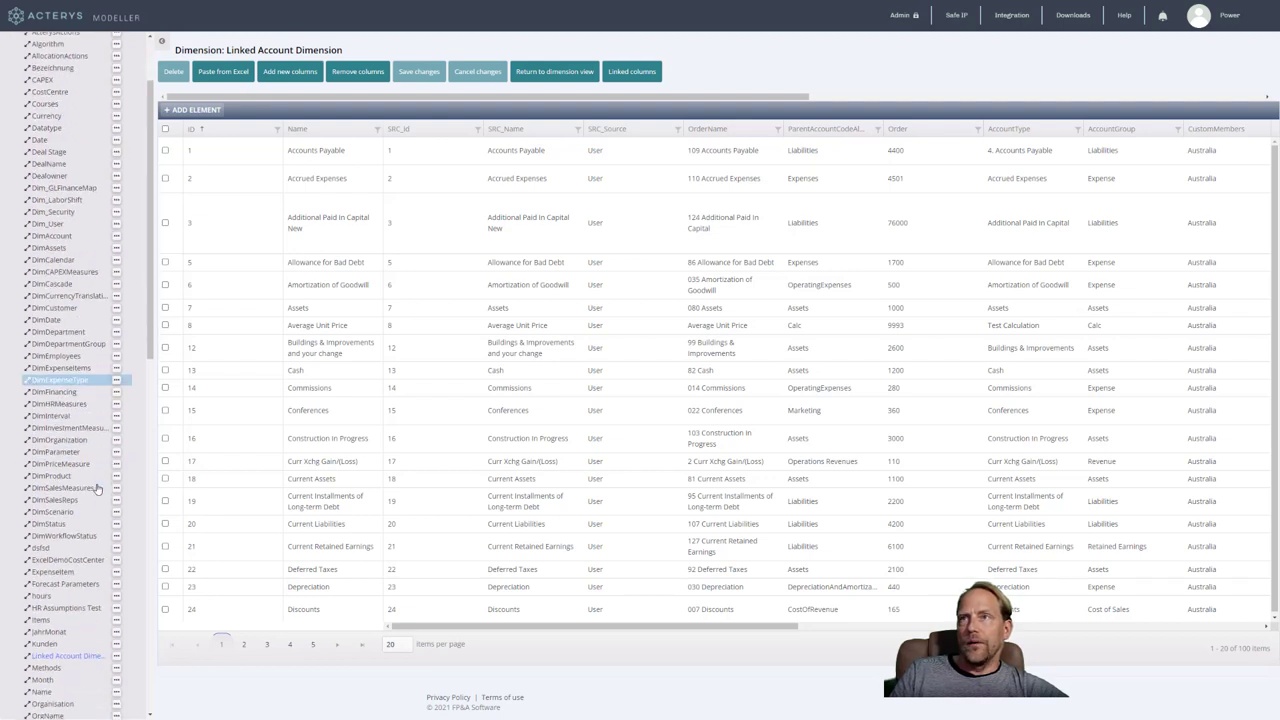
scroll(97, 490, "down", 6)
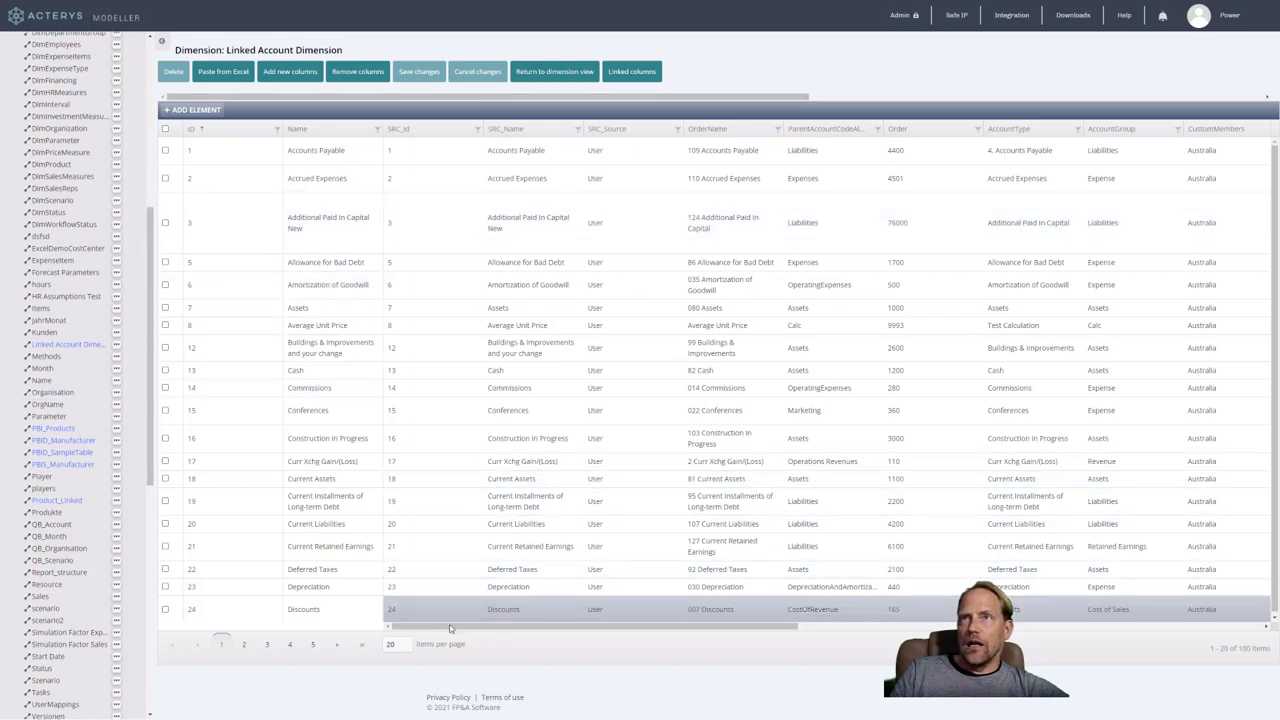
left_click_drag(450, 627, 477, 609)
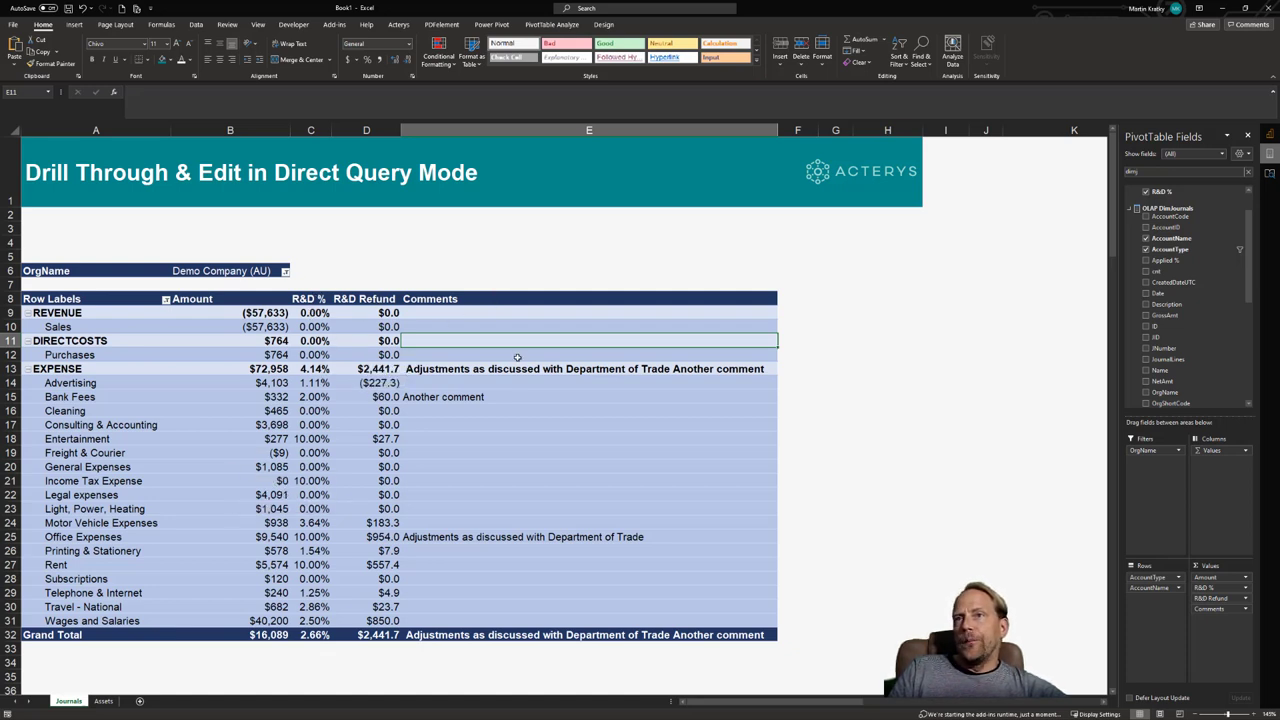
Switch to Excel and run Acterys Drill-through on the Advertising amount, using the AP_BRA_Trial\DimJournals dimension.
left_click(516, 391)
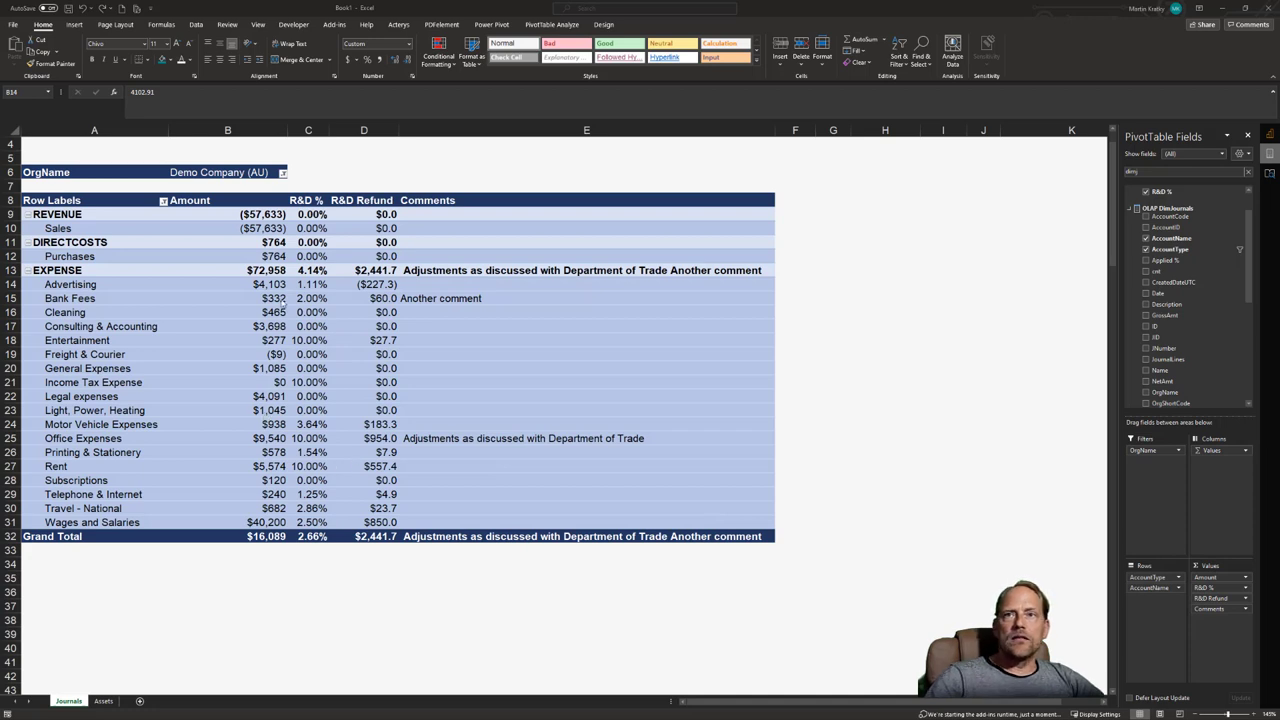
left_click(259, 285)
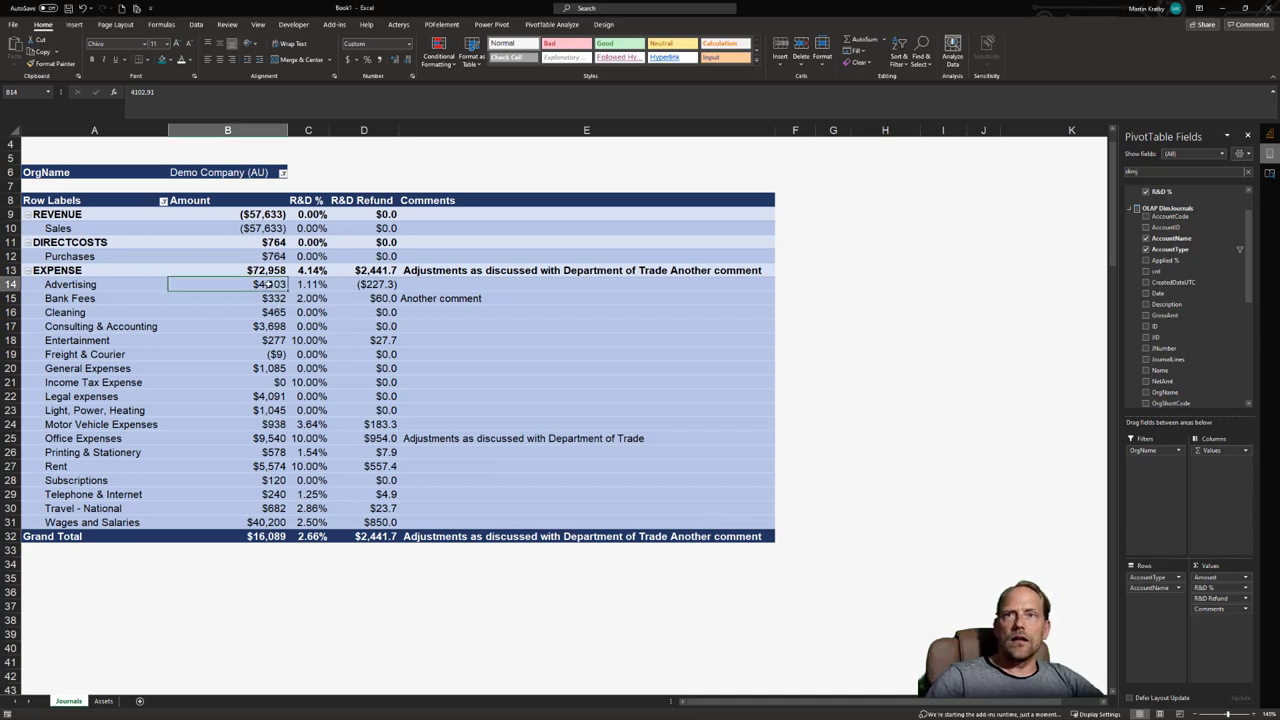
right_click(260, 285)
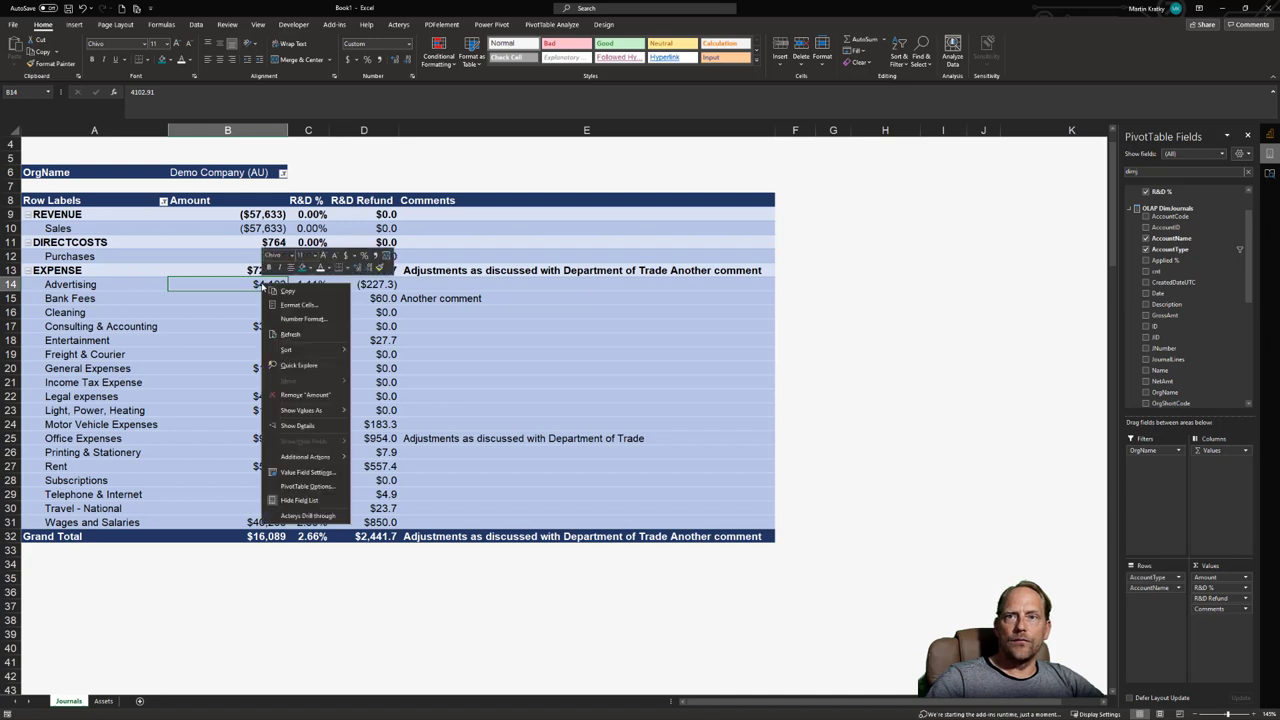
left_click(326, 516)
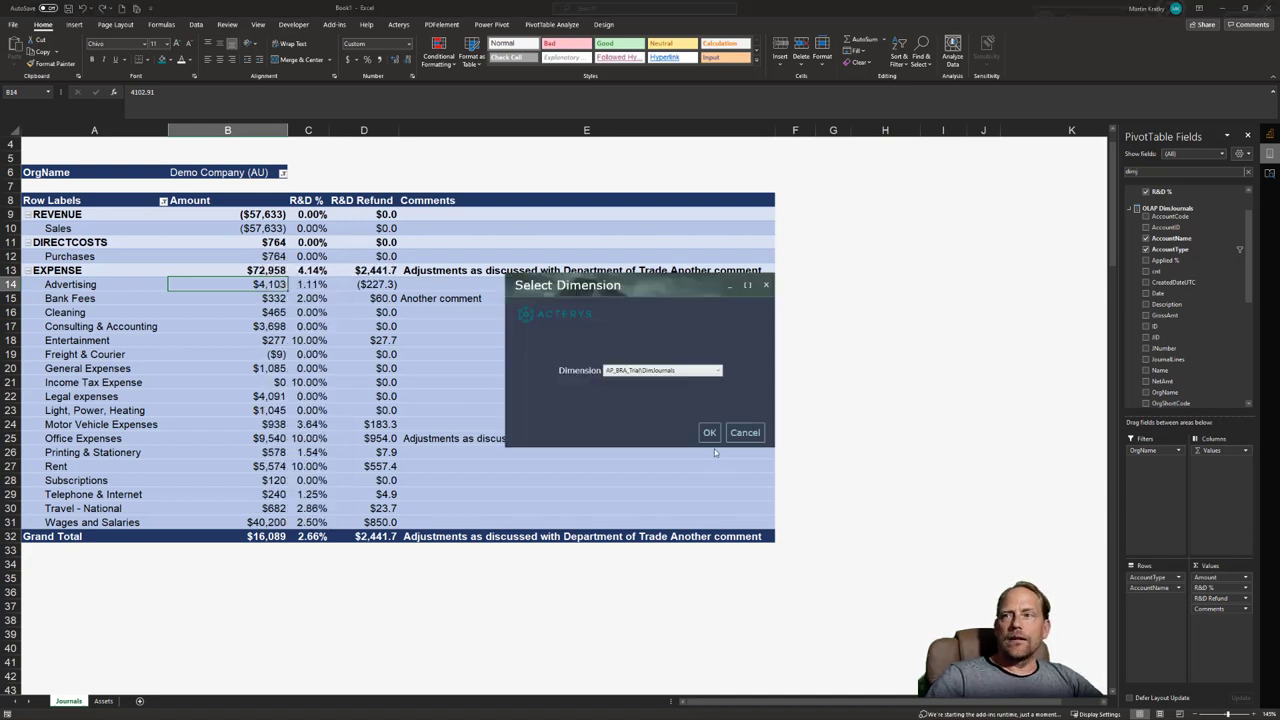
left_click(712, 432)
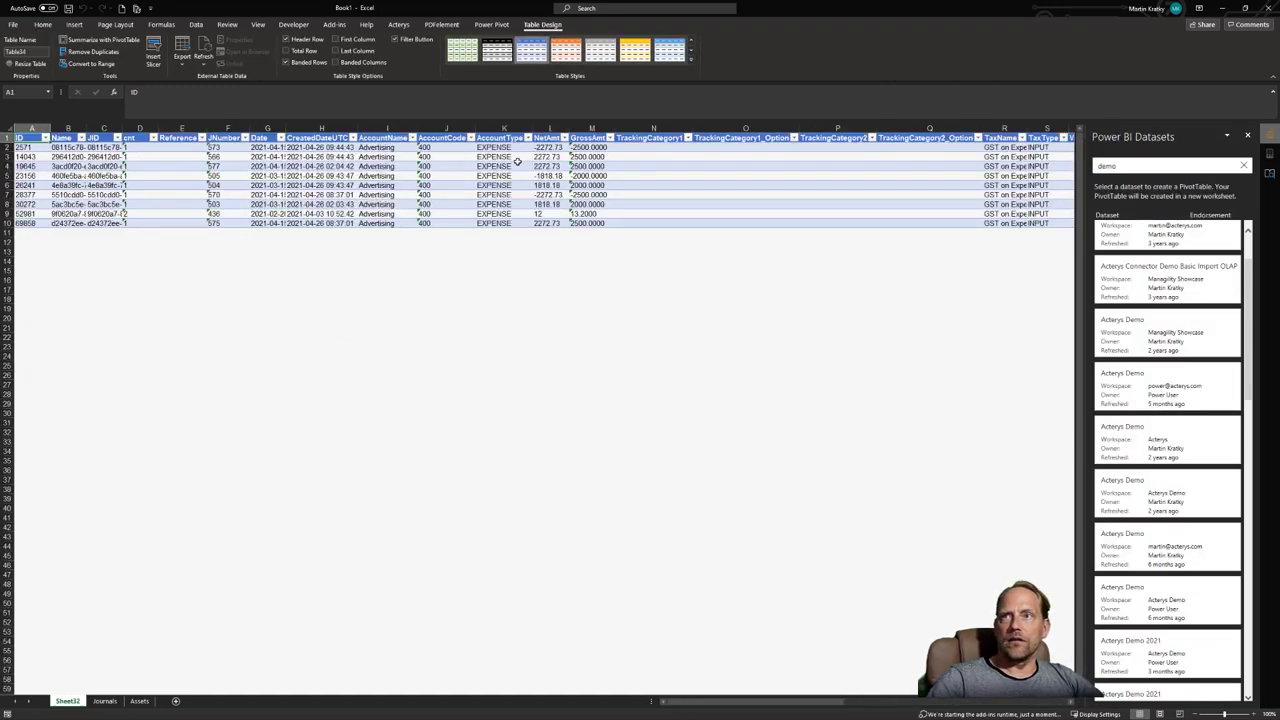
Examine the drilled-through Advertising journal records across to the RnD_Category, RnD_Percentage and RnD_Comment columns.
left_click_drag(514, 162, 540, 205)
key("Right")
key("Right")
key("Right")
key("Right")
key("Right")
key("Right")
key("Right")
key("Right")
key("Right")
key("Right")
key("Right")
key("Right")
key("Right")
key("Right")
key("Right")
key("Right")
key("Right")
key("Right")
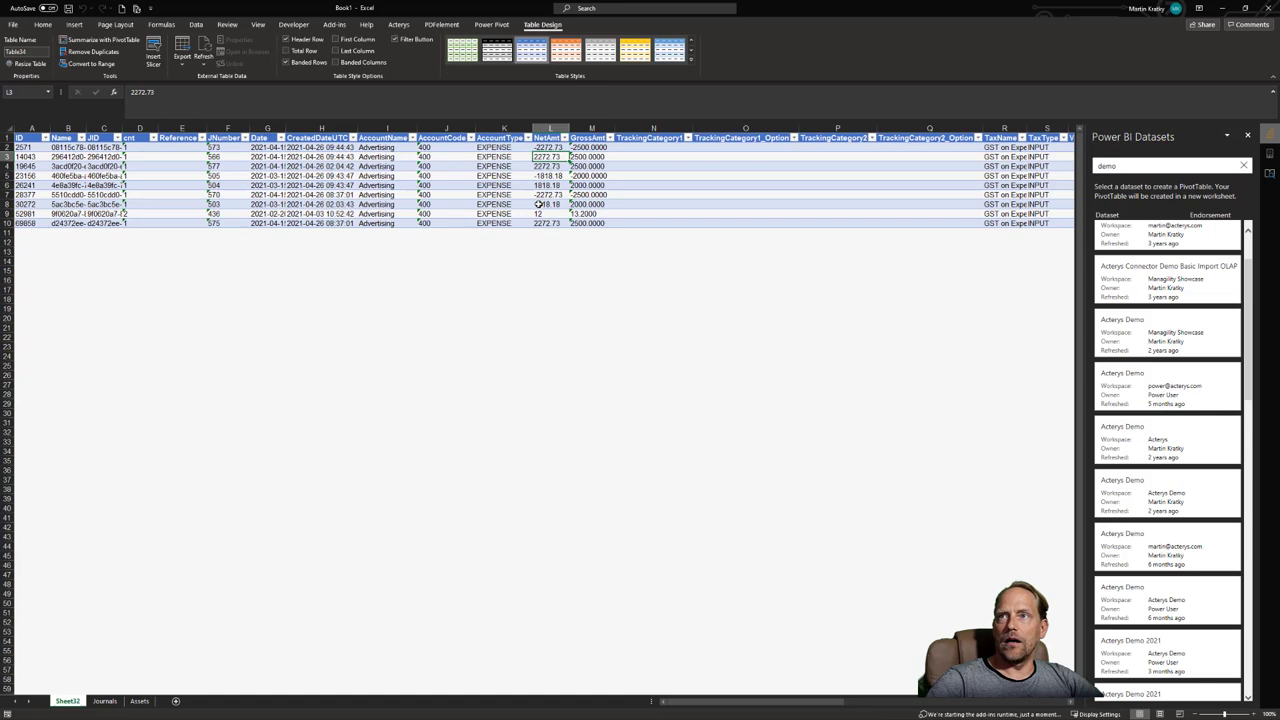
key("Right")
key("Right")
key("Right")
key("Right")
key("Right")
key("Right")
key("Right")
key("Right")
key("Right")
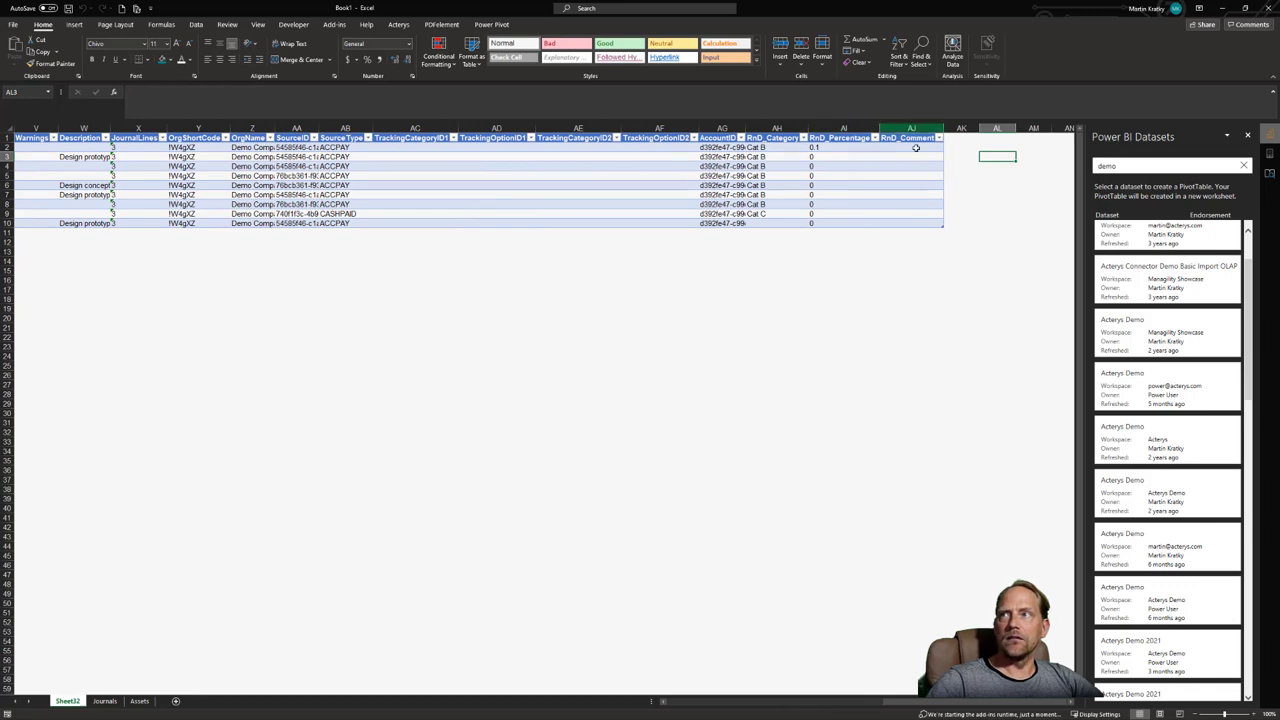
left_click(788, 156)
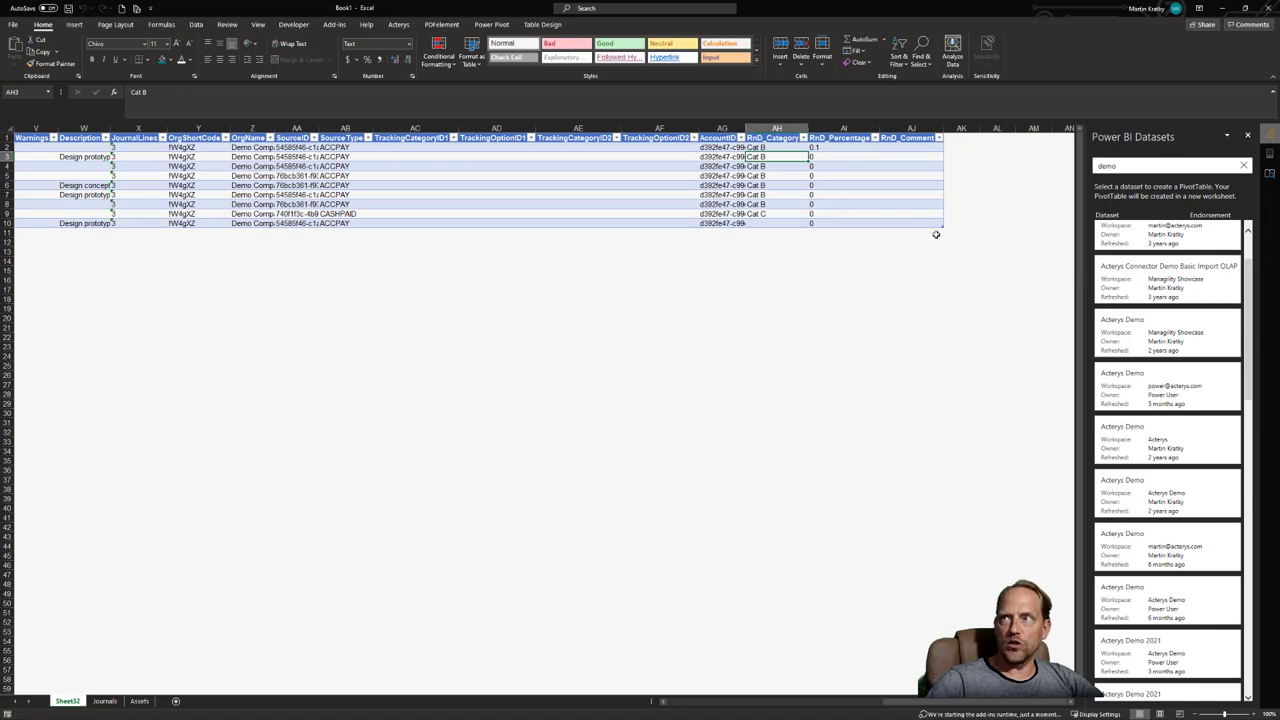
left_click(792, 212)
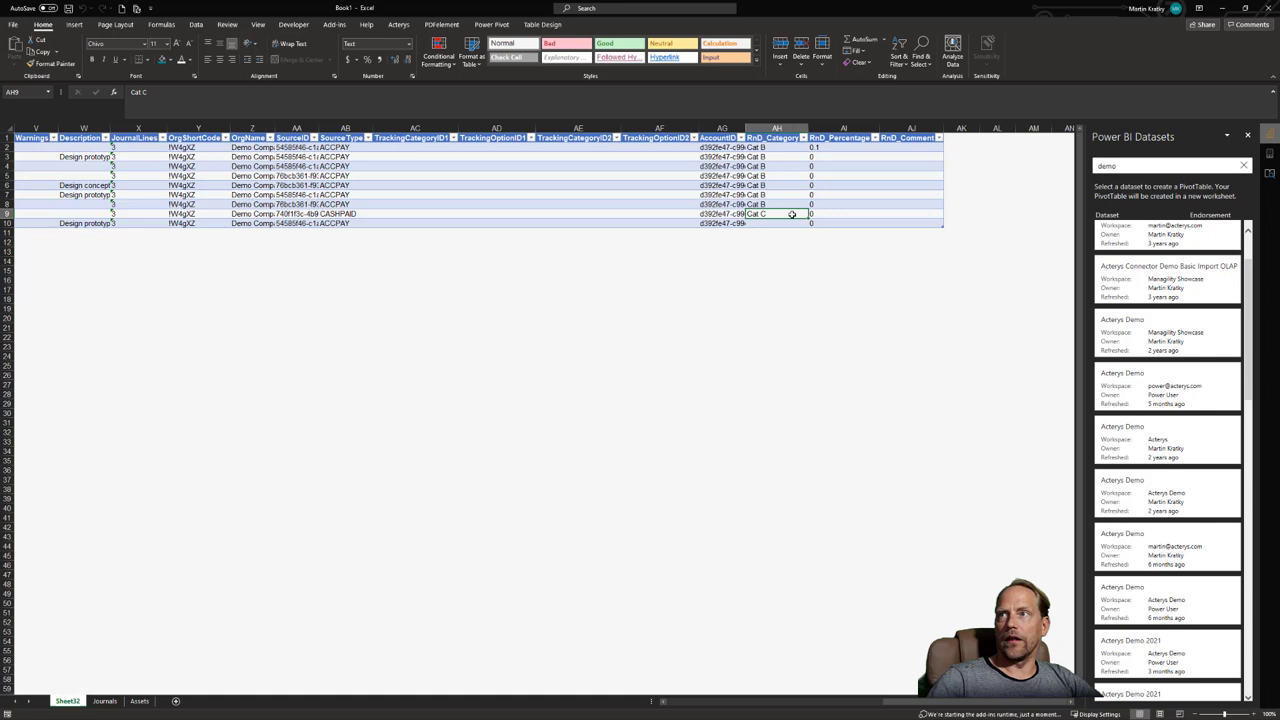
Fill the RnD_Percentage value 0.1 down to all records and enter the first record's RnD_Comment "Great new editing and drill through in Acterys".
left_click(844, 148)
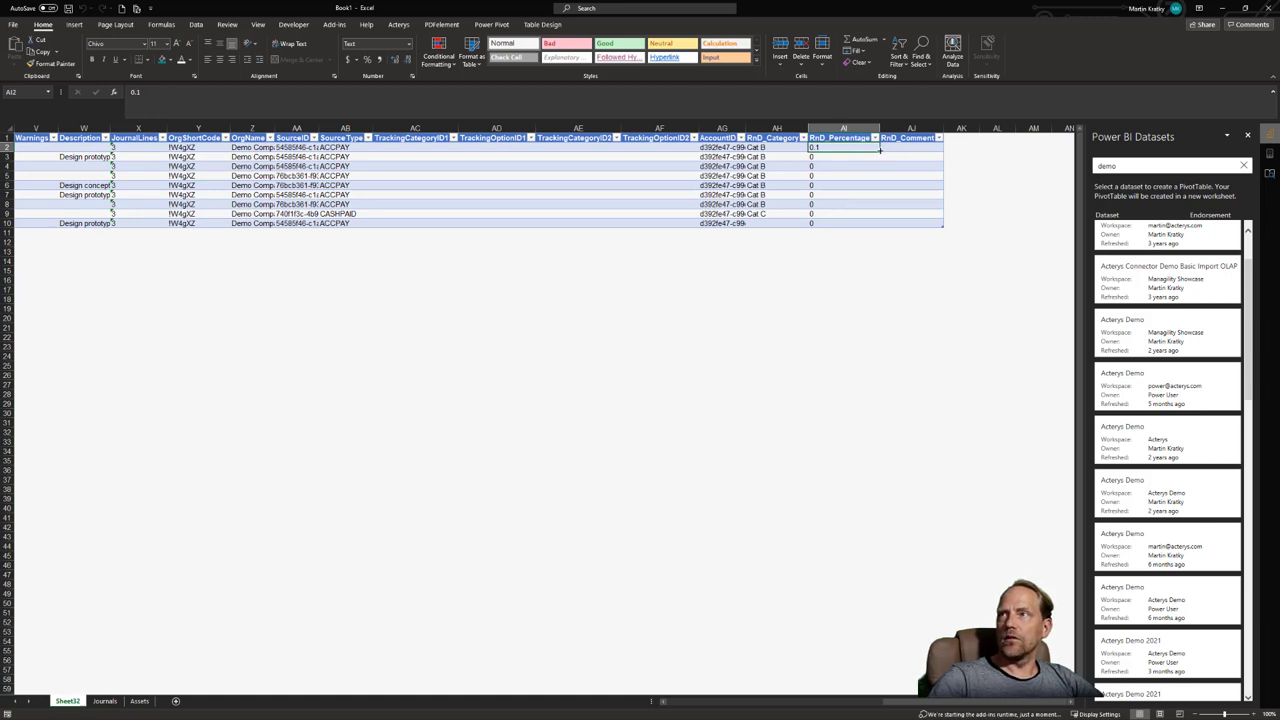
left_click_drag(879, 152, 863, 226)
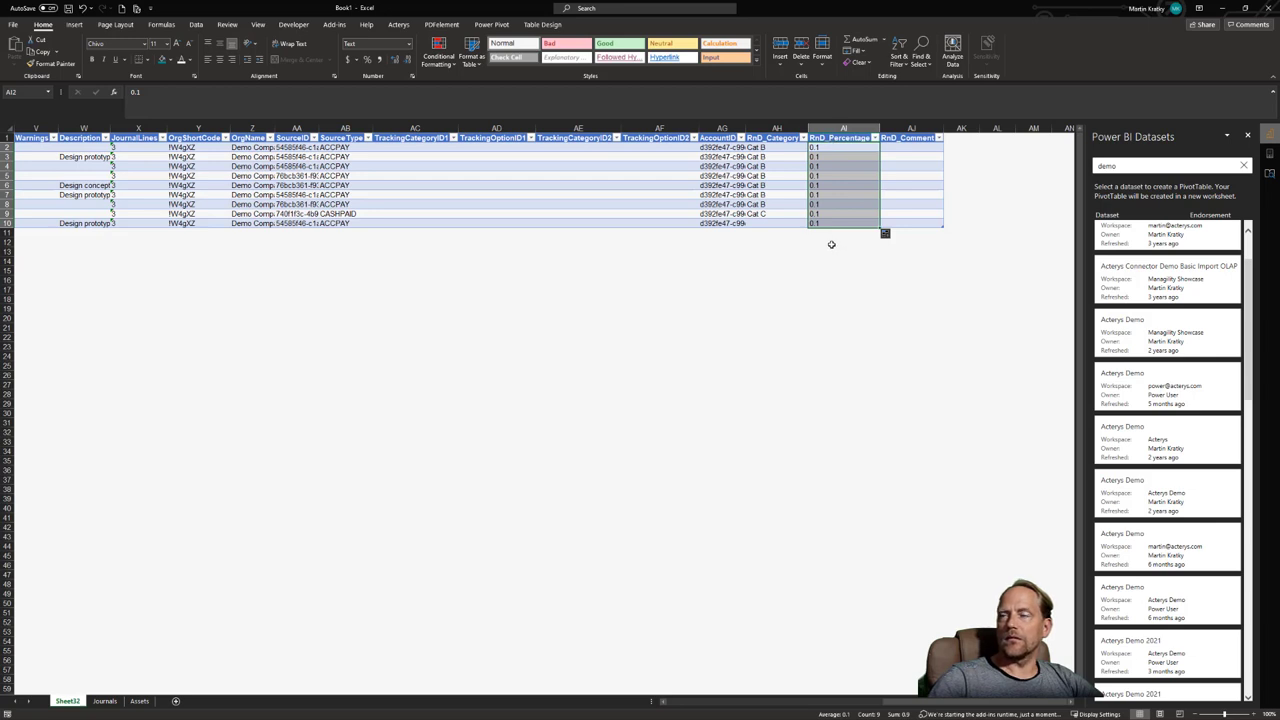
left_click(900, 146)
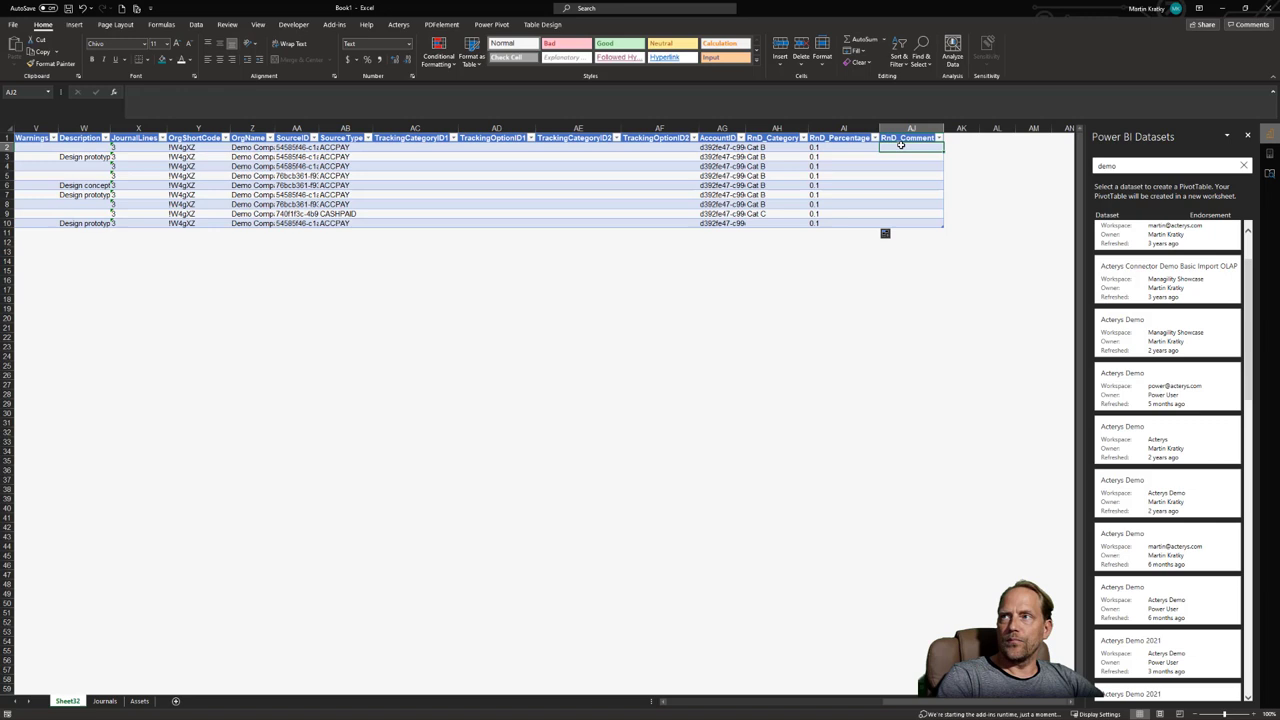
type("Great new editing a")
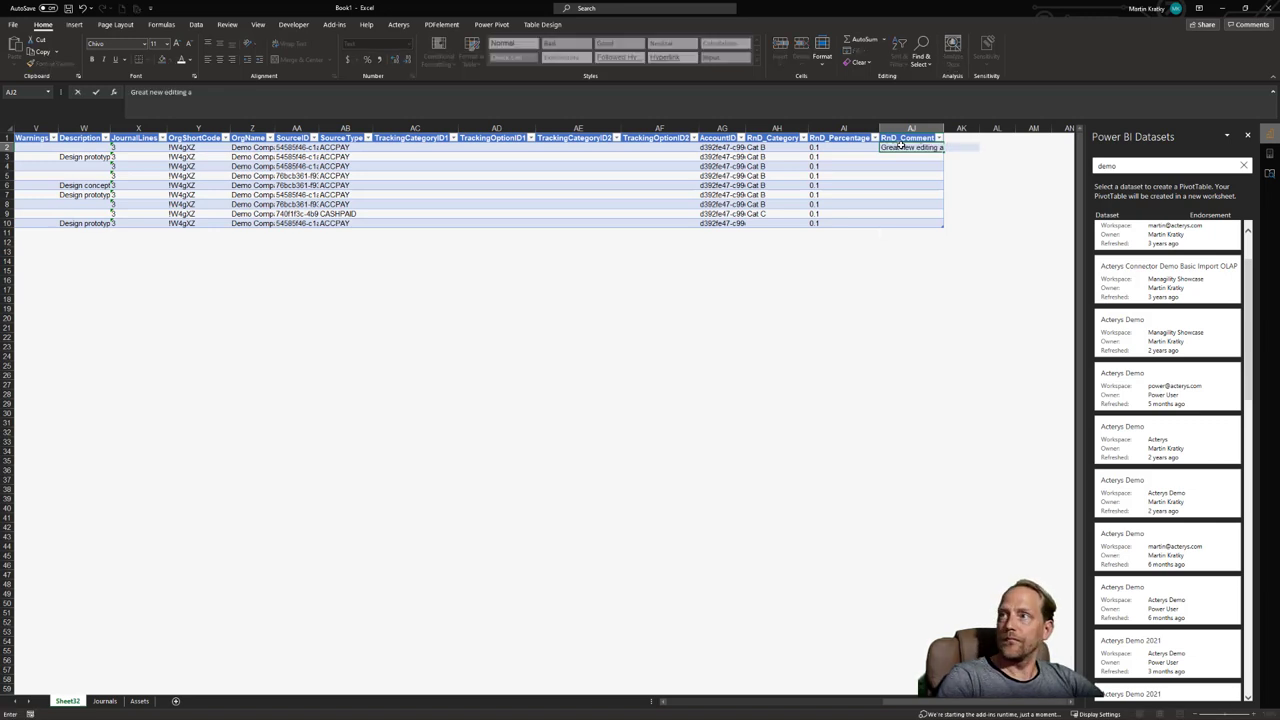
type("nd drill through in Acterys")
key("Return")
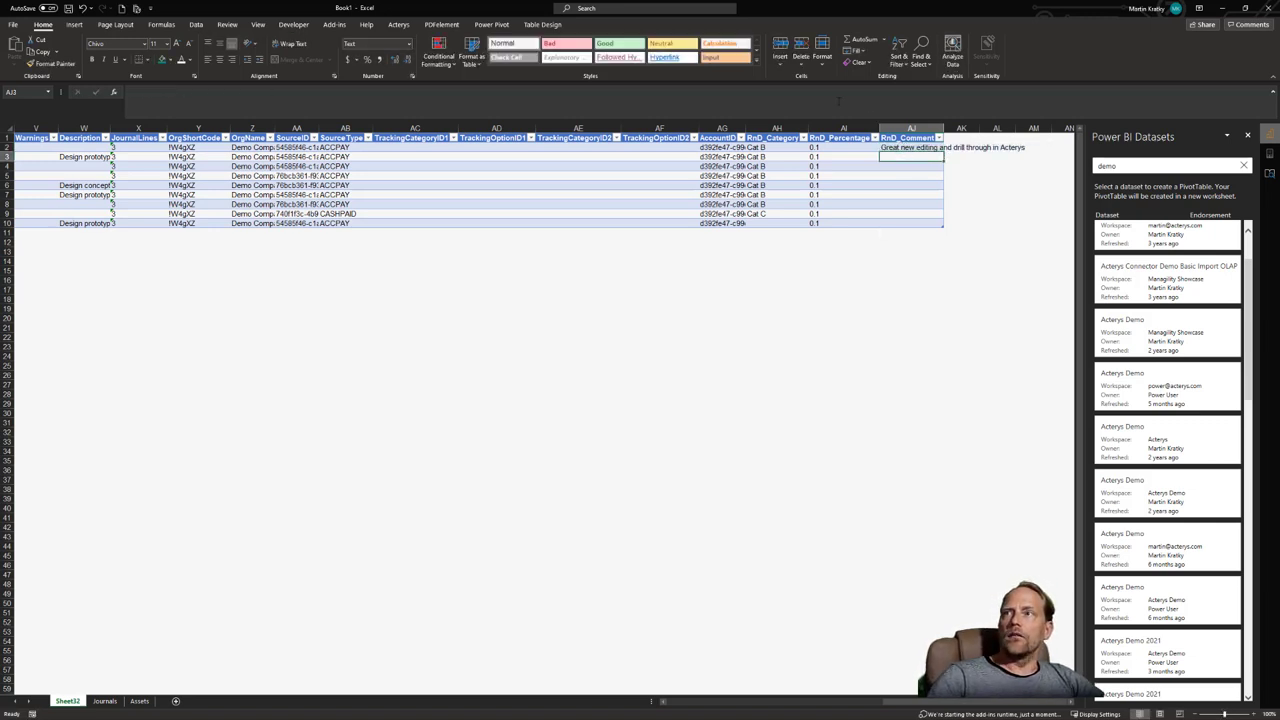
Publish the edited journal records to the AP_BRA_Trial\DimJournals dimension.
left_click(815, 194)
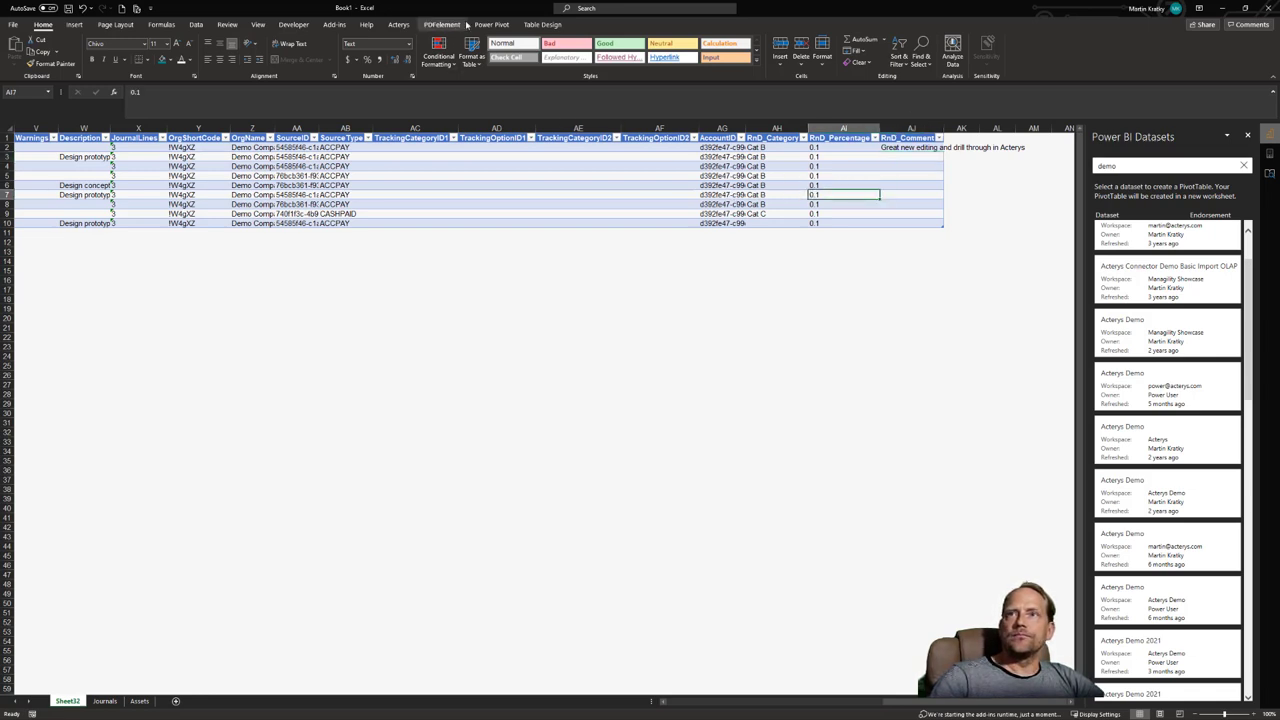
left_click(398, 24)
left_click(413, 50)
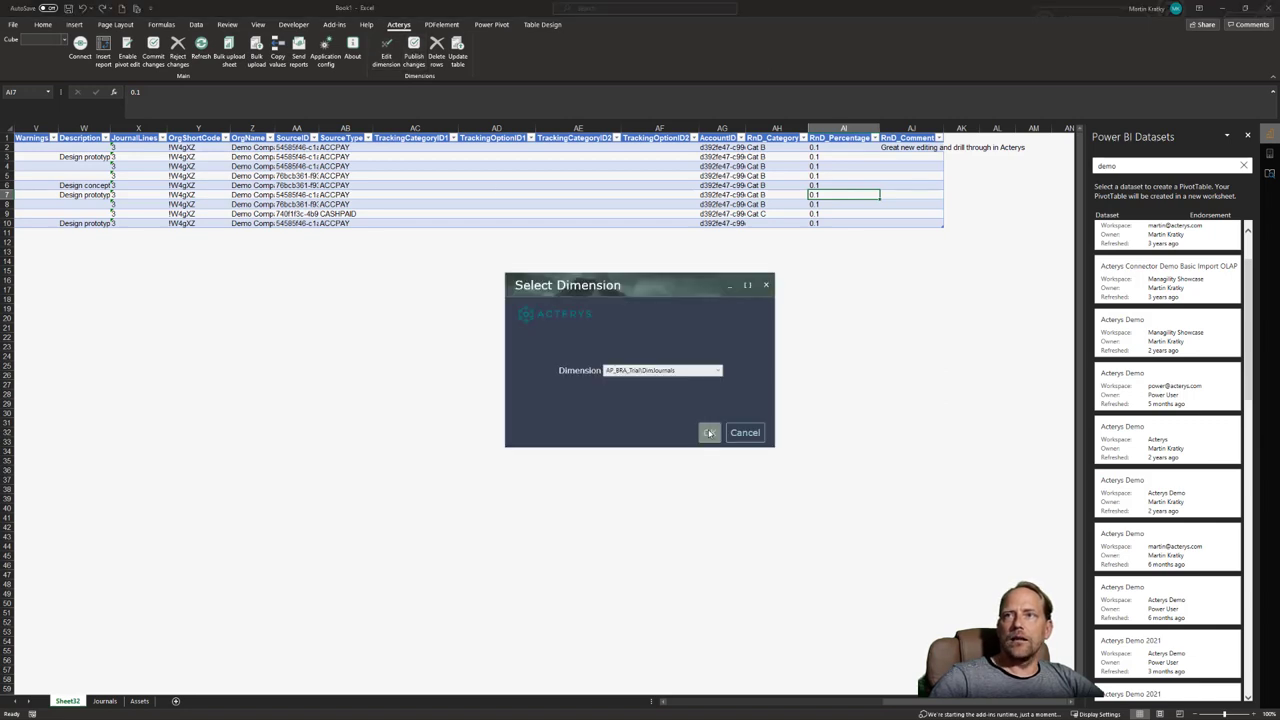
left_click(703, 431)
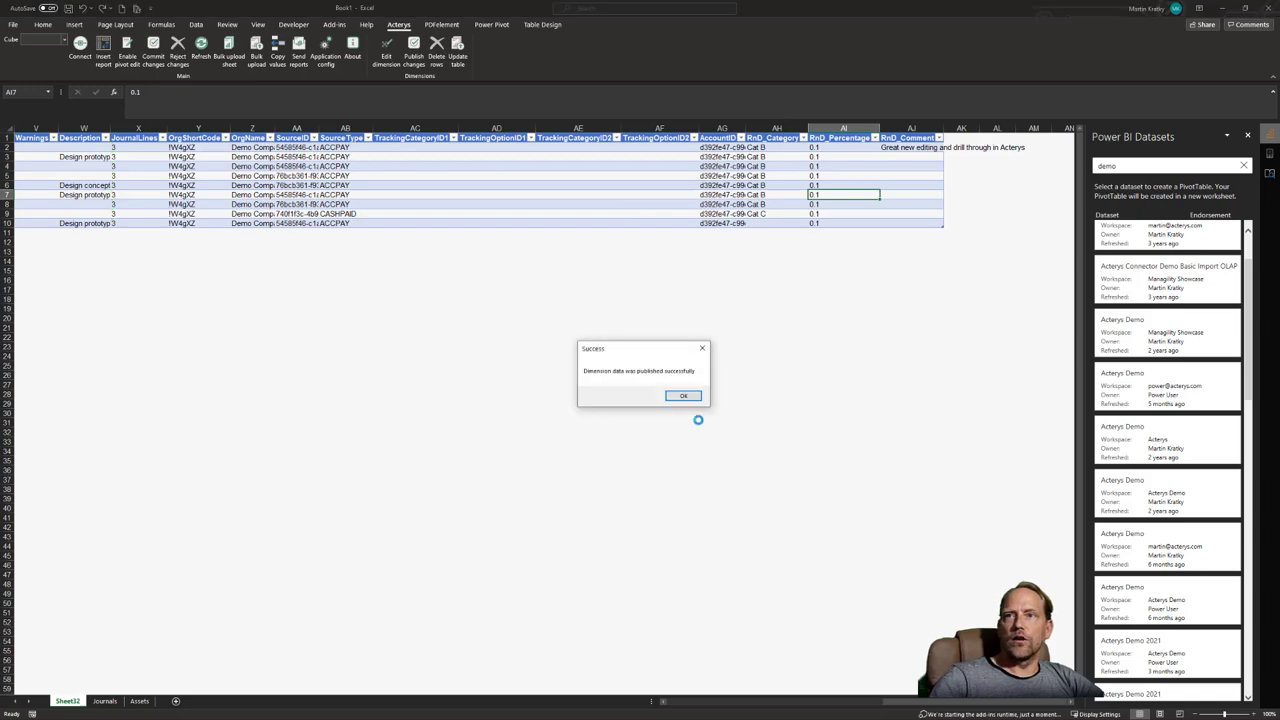
left_click(686, 398)
Return to the Journals sheet and check the Advertising row's R&D %, R&D Refund and comment.
left_click(105, 702)
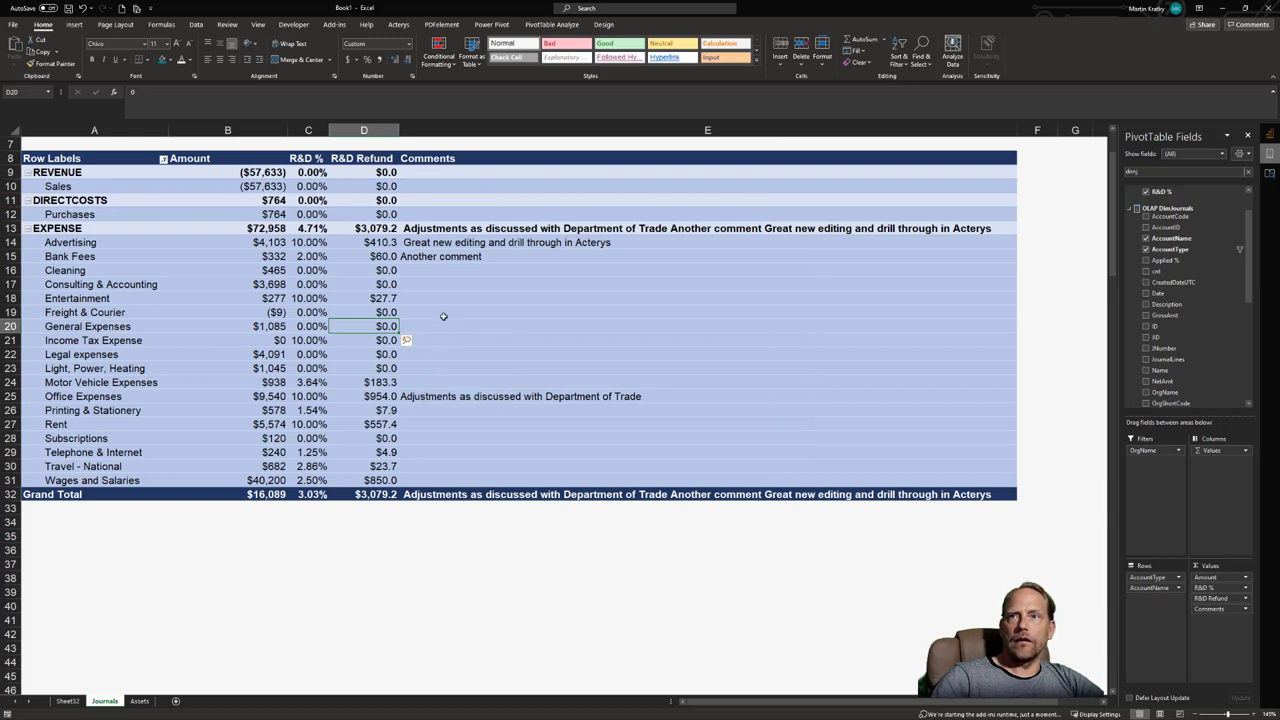
left_click(314, 243)
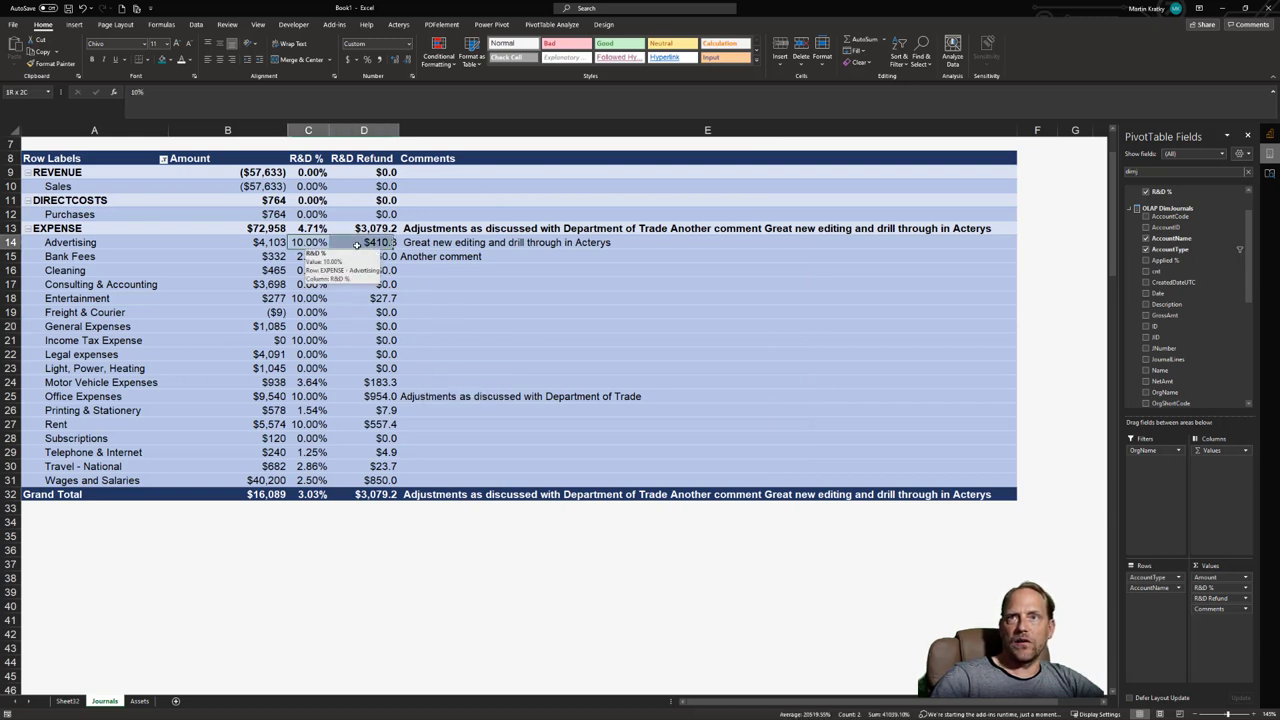
key("shift+Right")
left_click(322, 247)
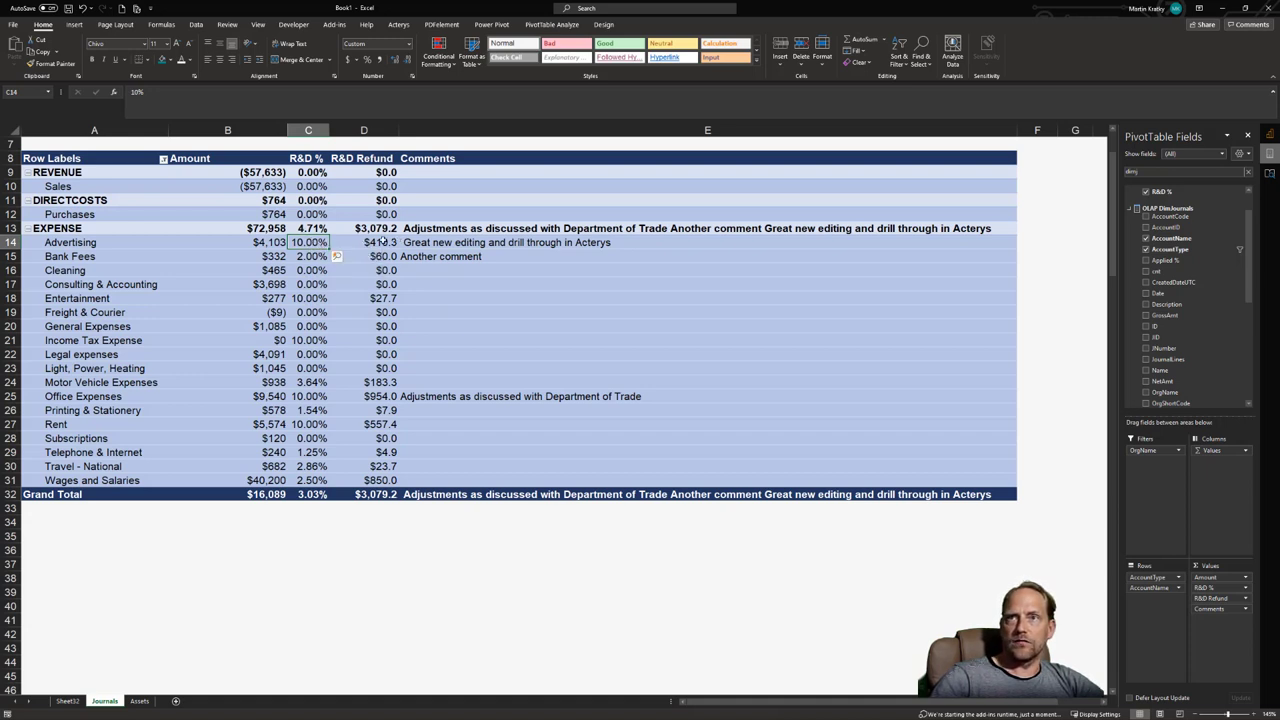
left_click(371, 243)
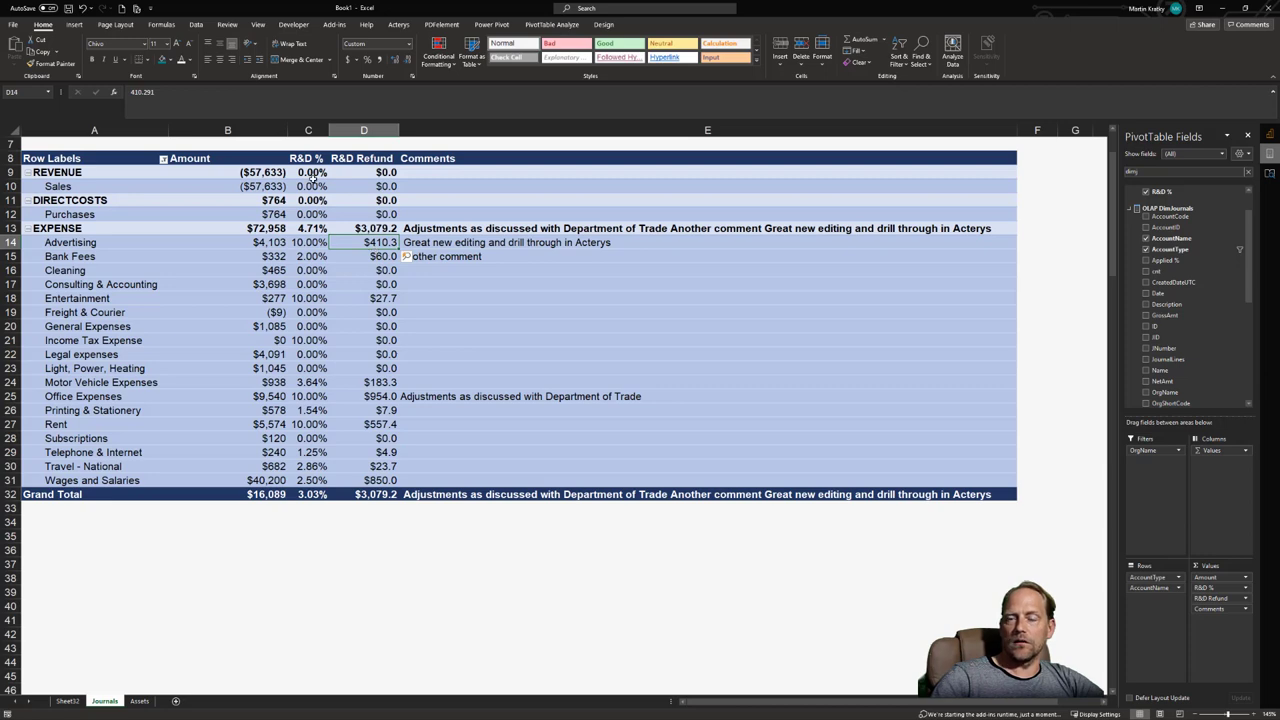